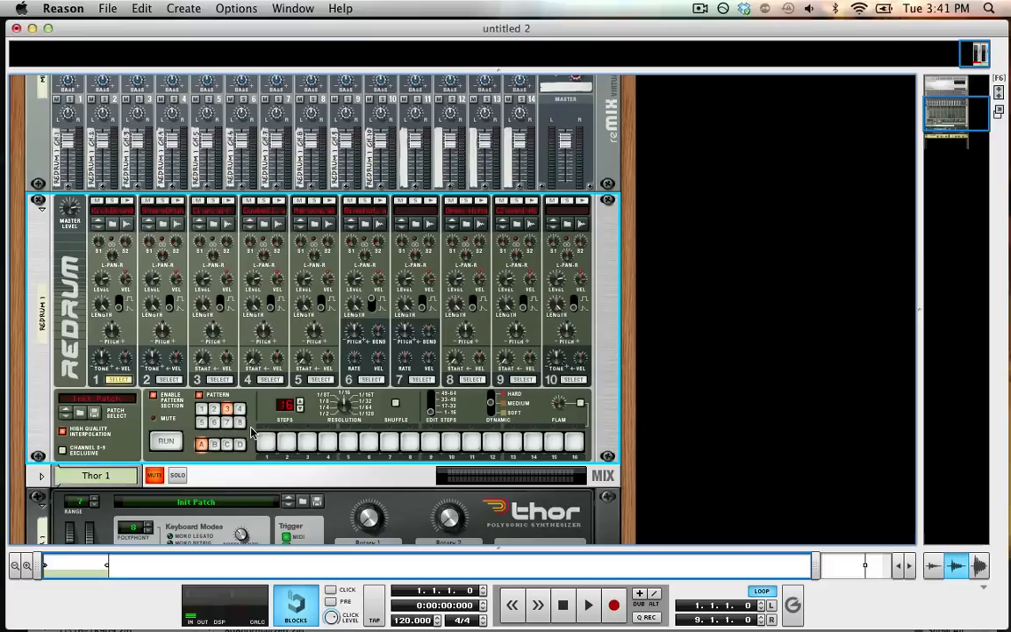
Switch away from the Reason rack to another open application.
key(super+Tab)
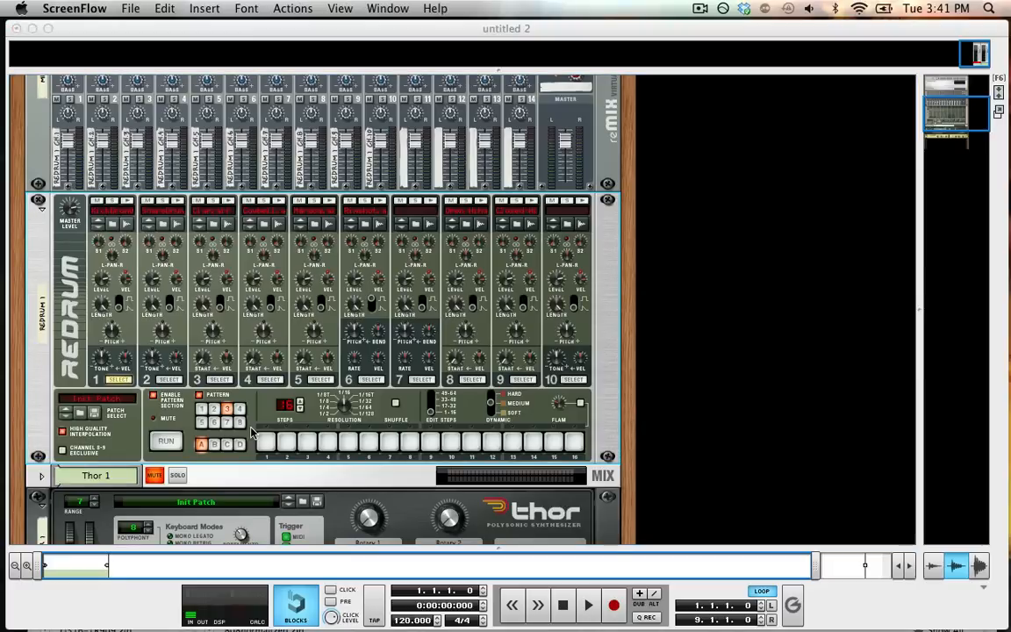
View the TR-808 and TR-909 reference photos in Chrome, then return to Reason.
key(super+Tab)
key(super+Tab)
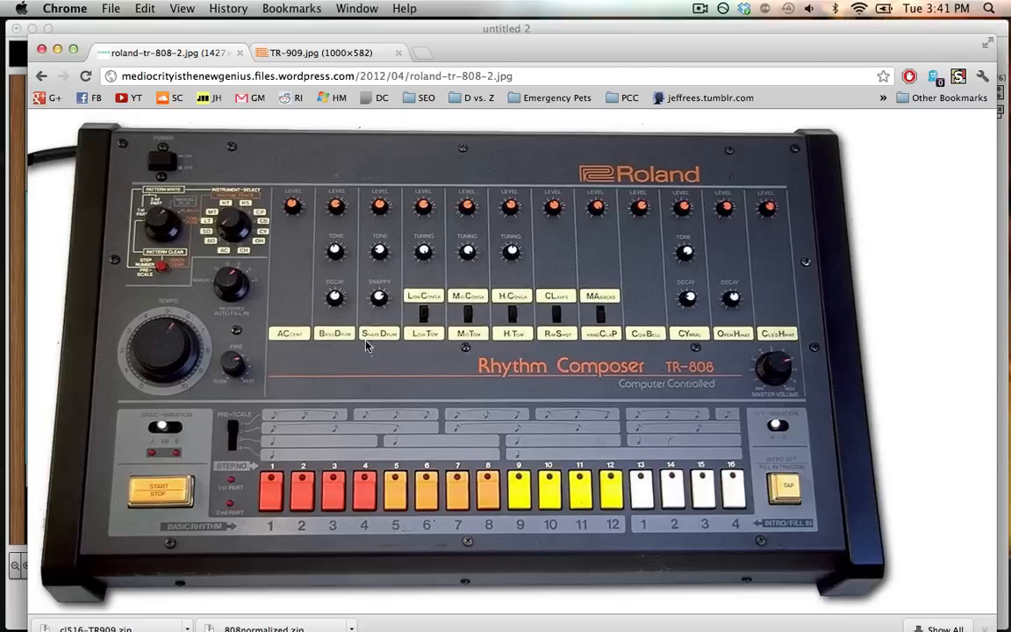
click(303, 52)
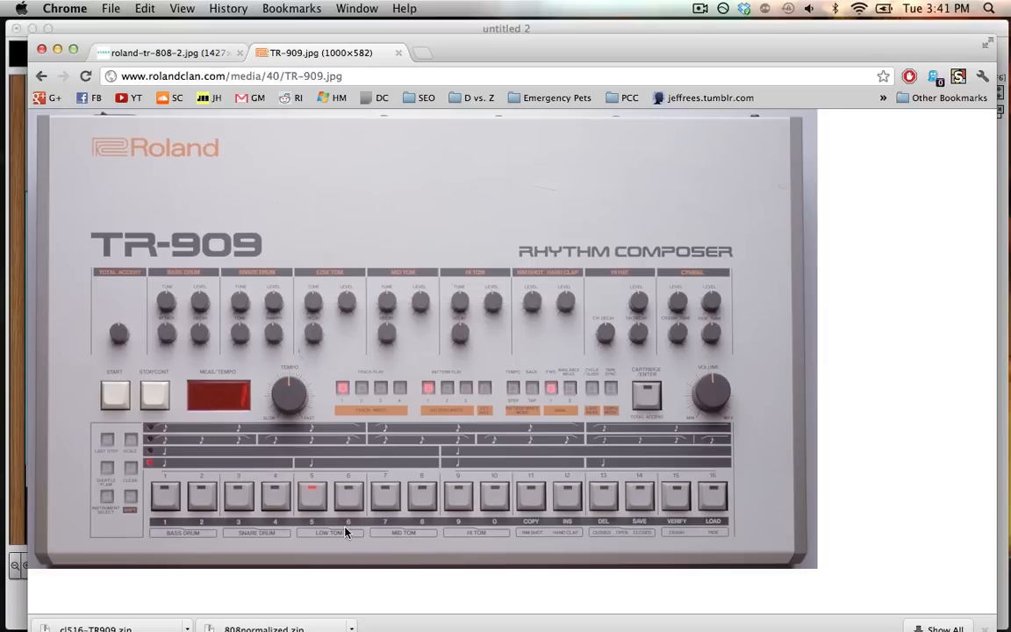
key(super+Tab)
key(super+Tab)
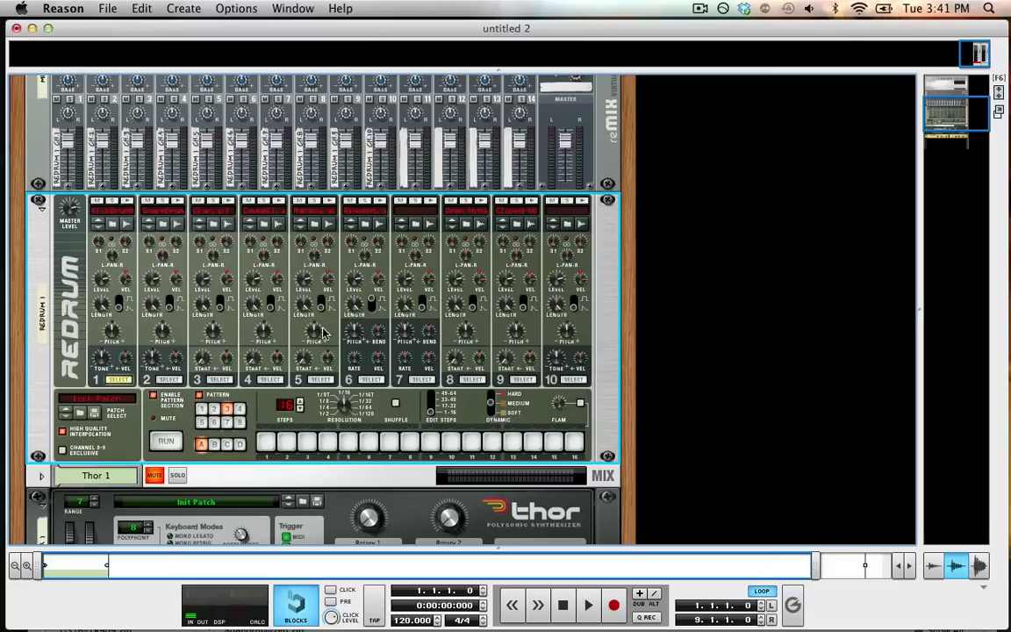
Run the Redrum pattern and give drum 1 hits on steps 1, 4, 7, 11 and 15.
click(166, 441)
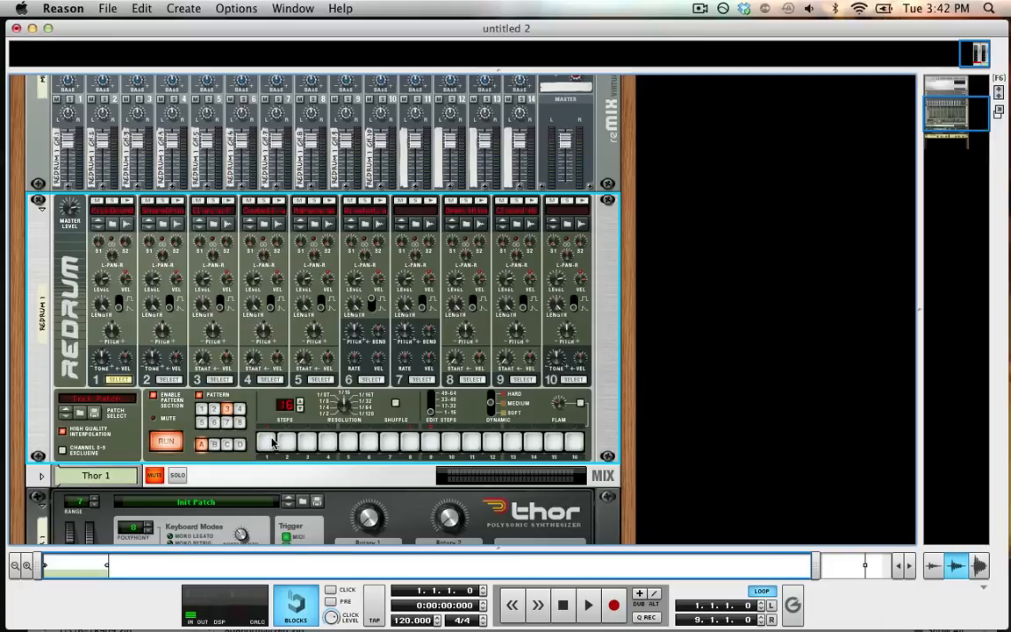
click(266, 443)
click(328, 442)
click(389, 443)
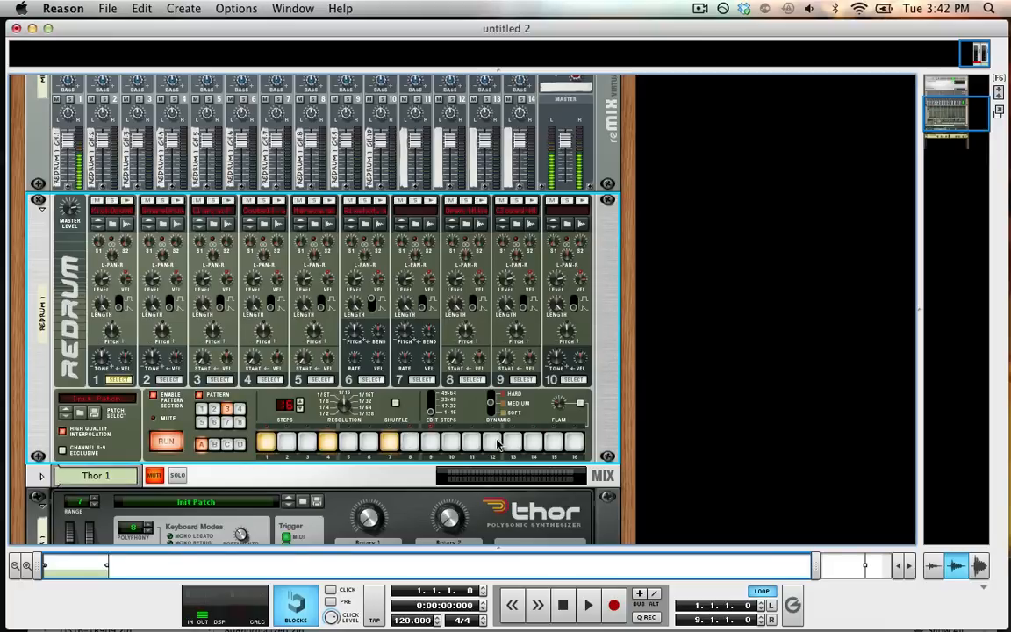
click(553, 442)
click(472, 442)
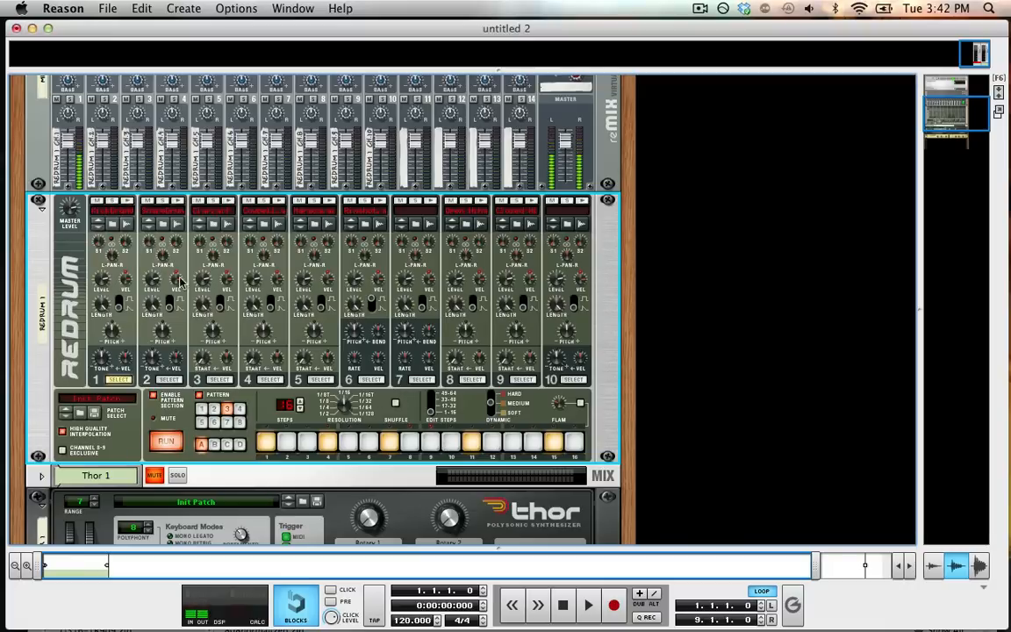
Give drum 2 hits on steps 5 and 13.
click(169, 379)
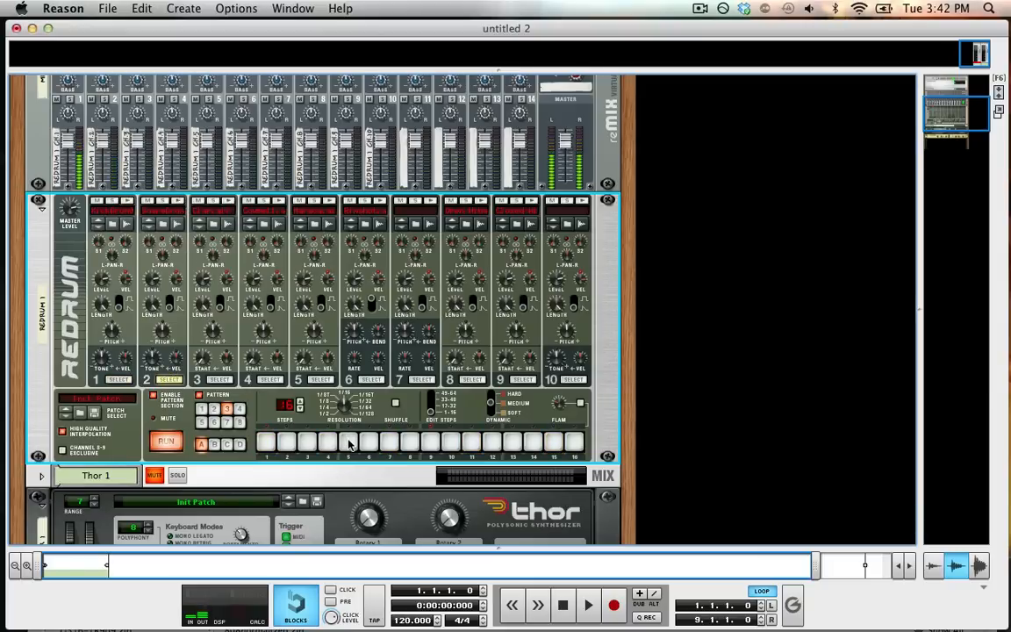
click(348, 442)
click(512, 443)
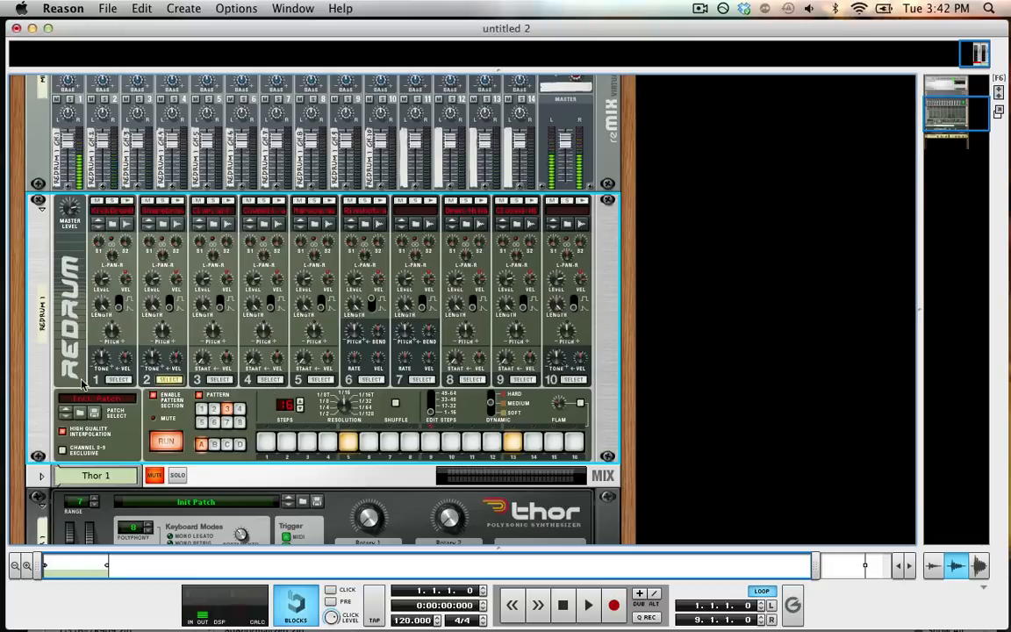
Give drum 3 hits on steps 5 and 13 and set its length to 111.
click(219, 379)
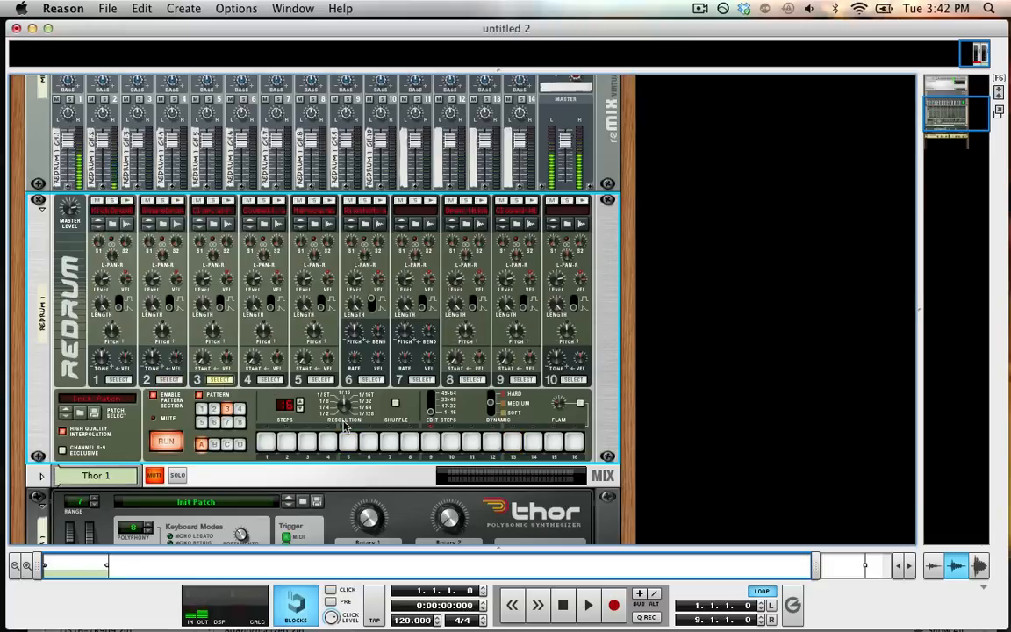
click(350, 441)
click(512, 441)
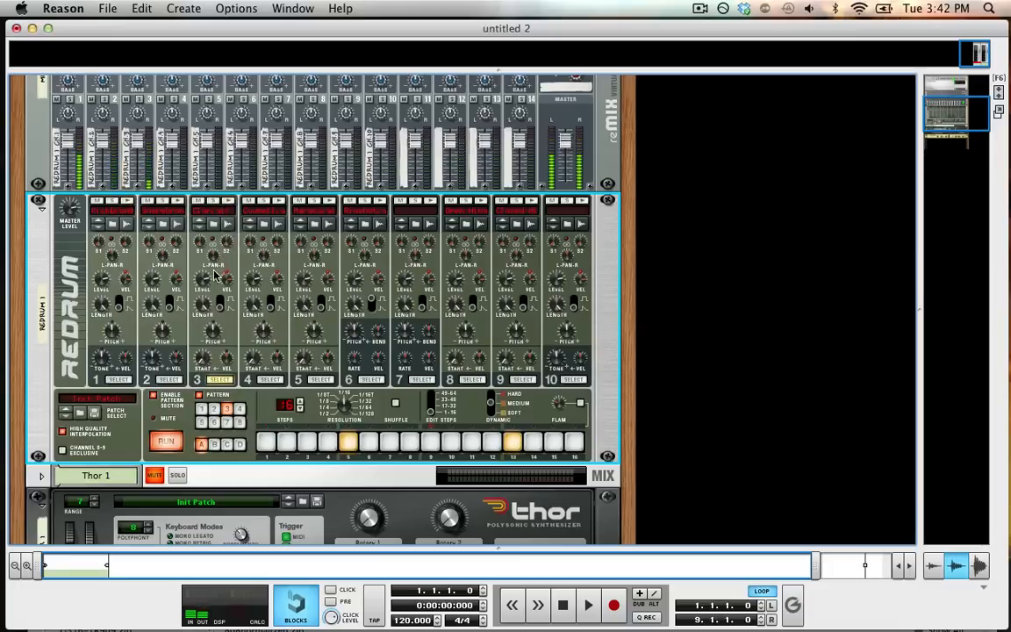
drag(203, 305, 225, 424)
Give drum 4 hits on steps 9, 11, 12 and 14, toggling playback to audition it.
click(271, 379)
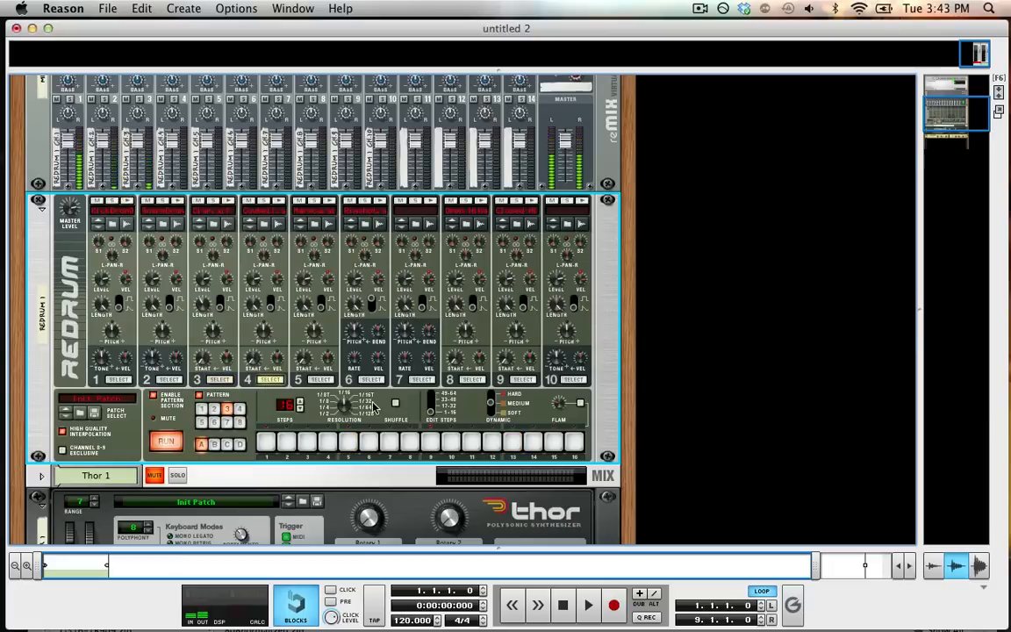
click(430, 442)
click(472, 441)
click(491, 442)
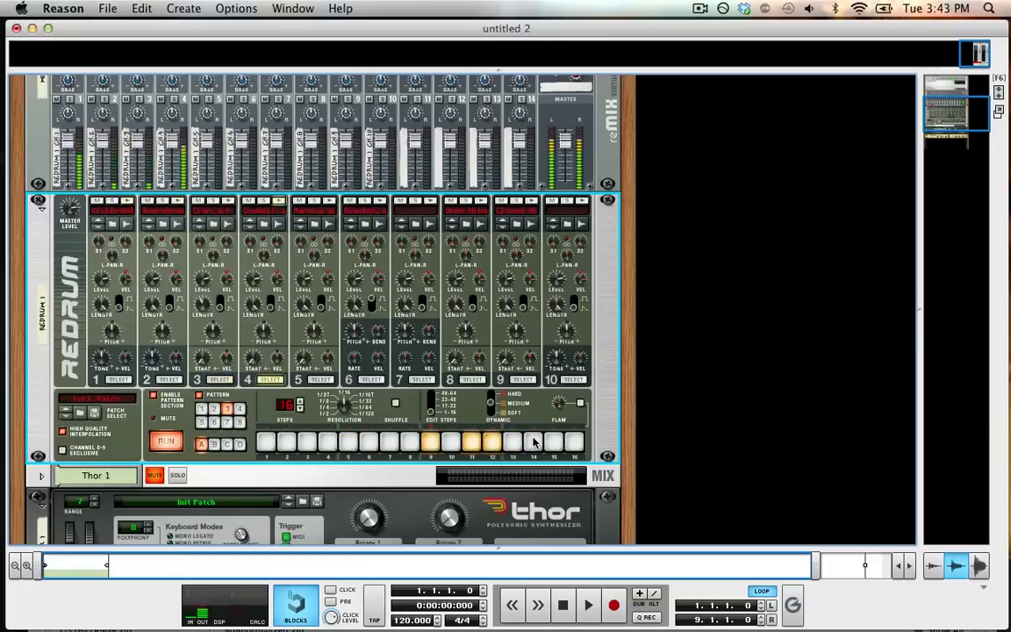
click(534, 442)
click(166, 441)
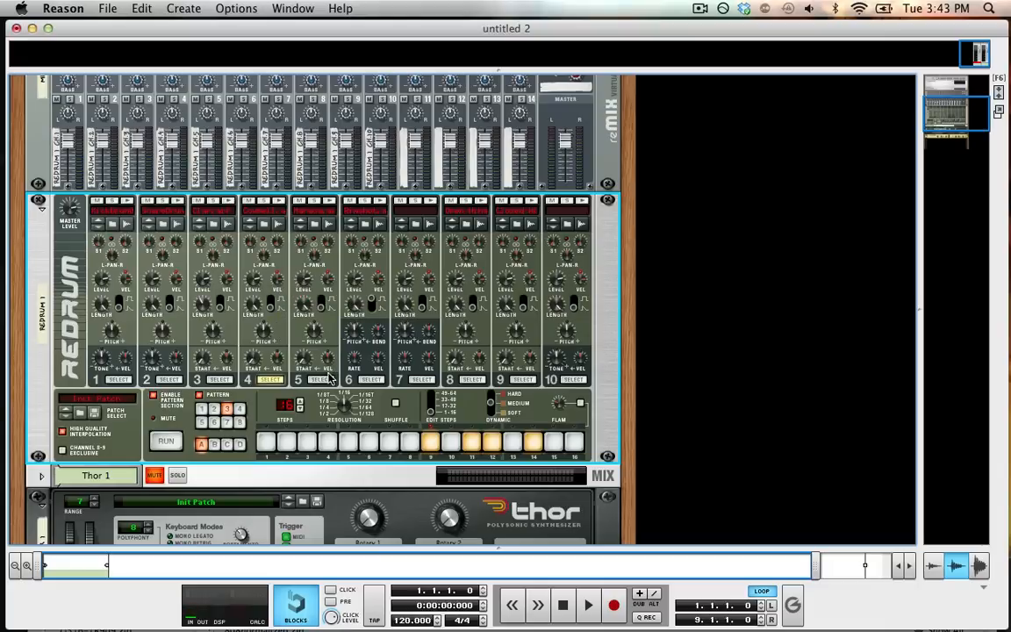
click(173, 445)
click(163, 443)
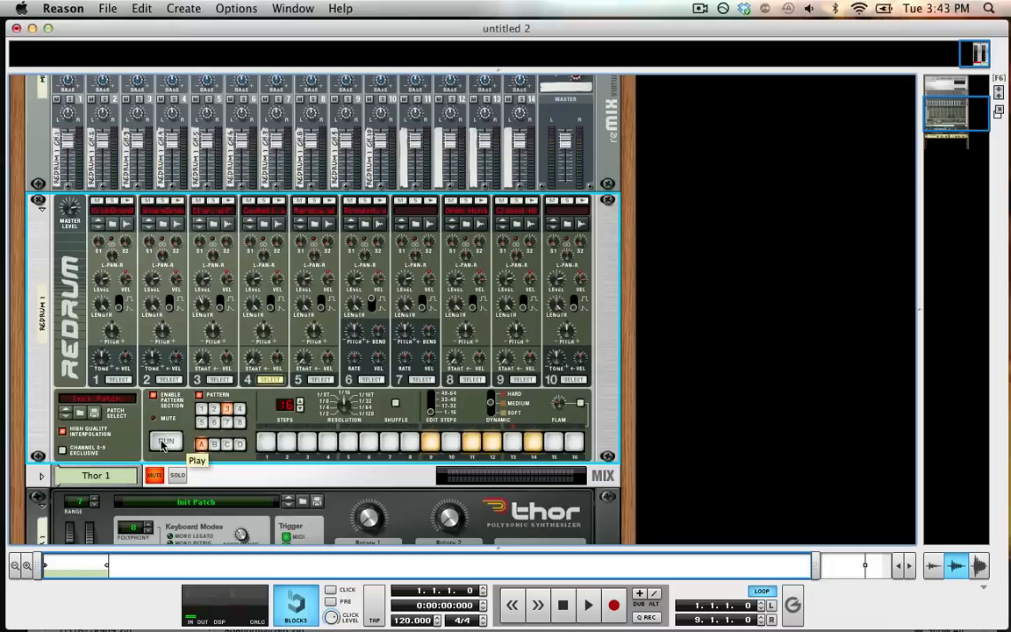
click(163, 442)
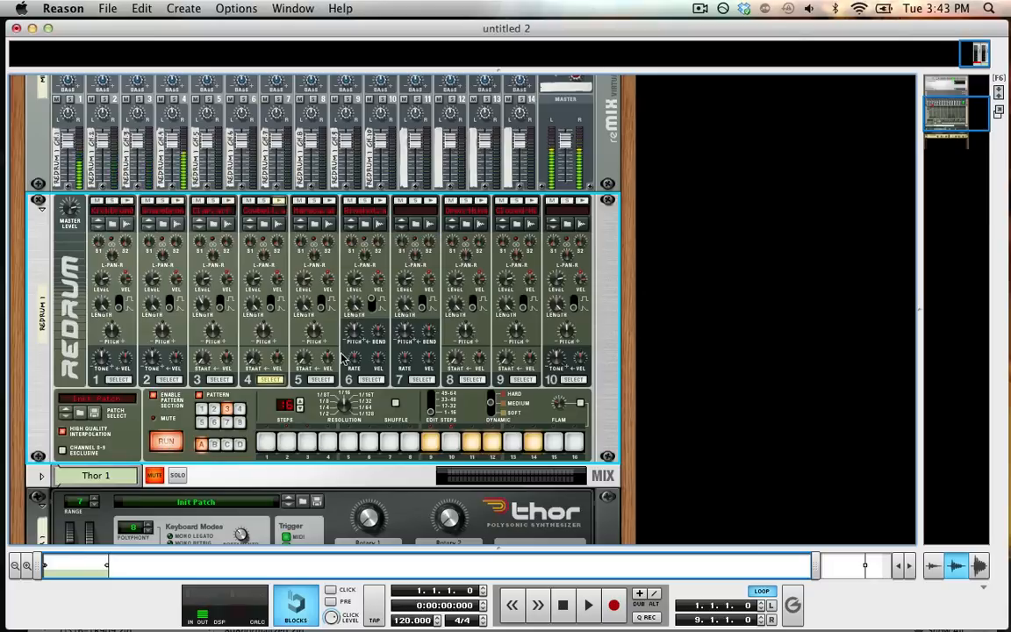
Give drum 5 hits on steps 7, 11, 12 and 15, then stop playback.
click(323, 378)
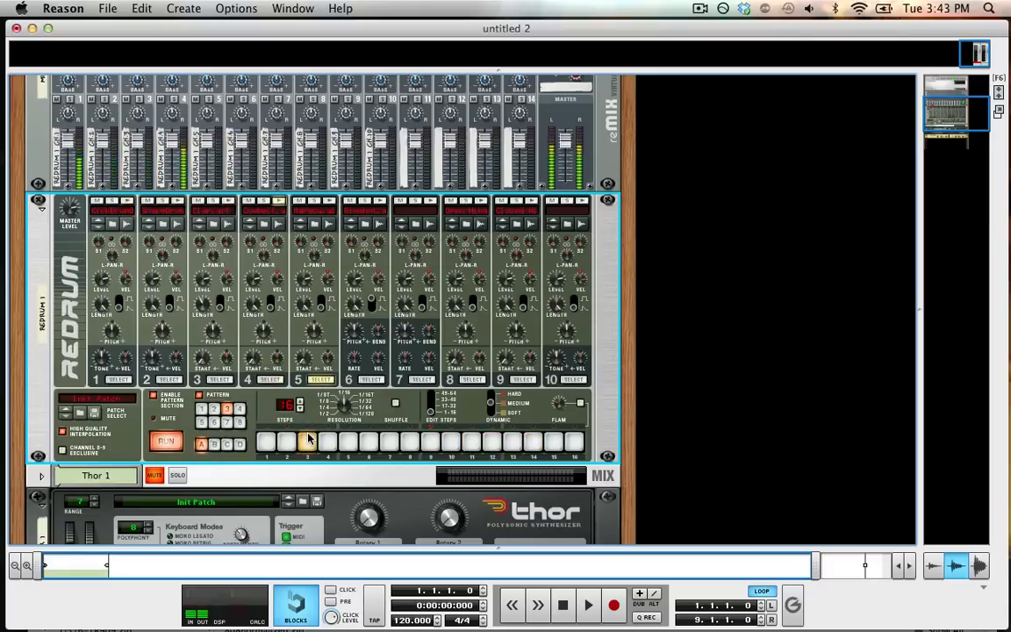
click(389, 441)
click(472, 441)
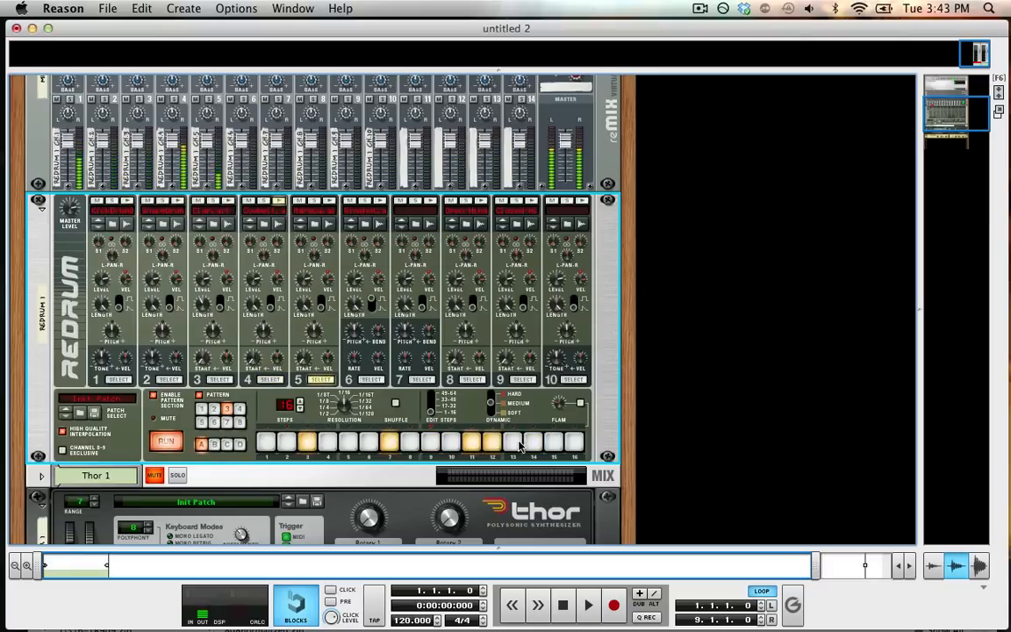
click(554, 442)
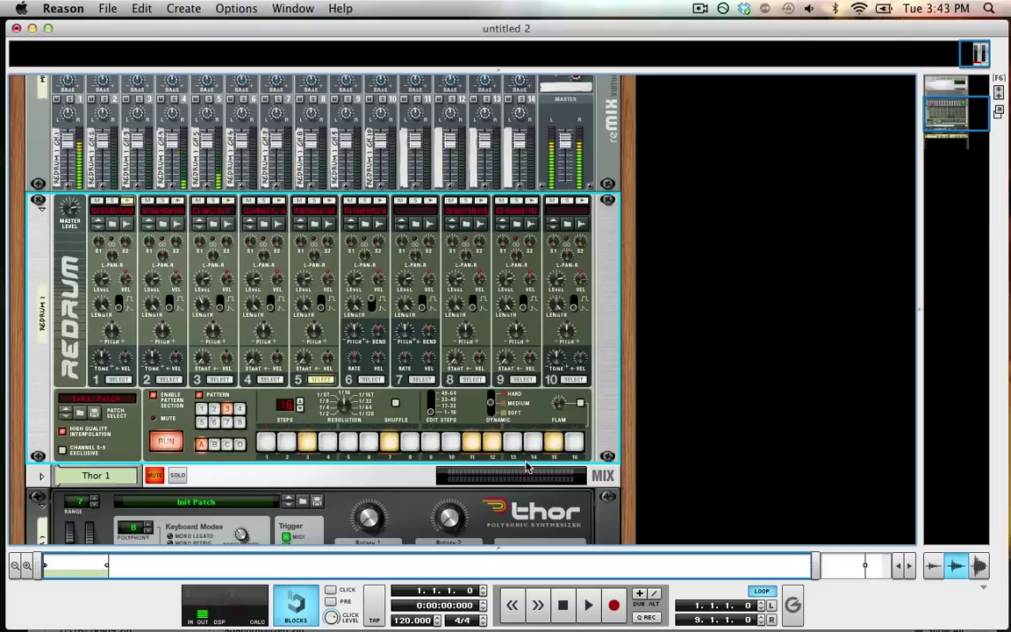
click(169, 441)
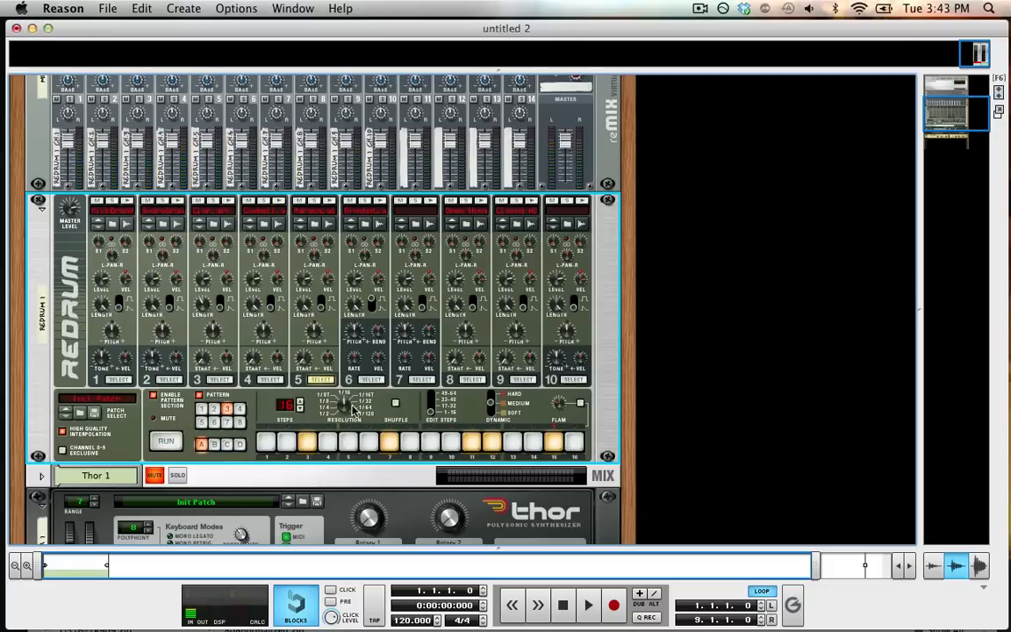
click(165, 440)
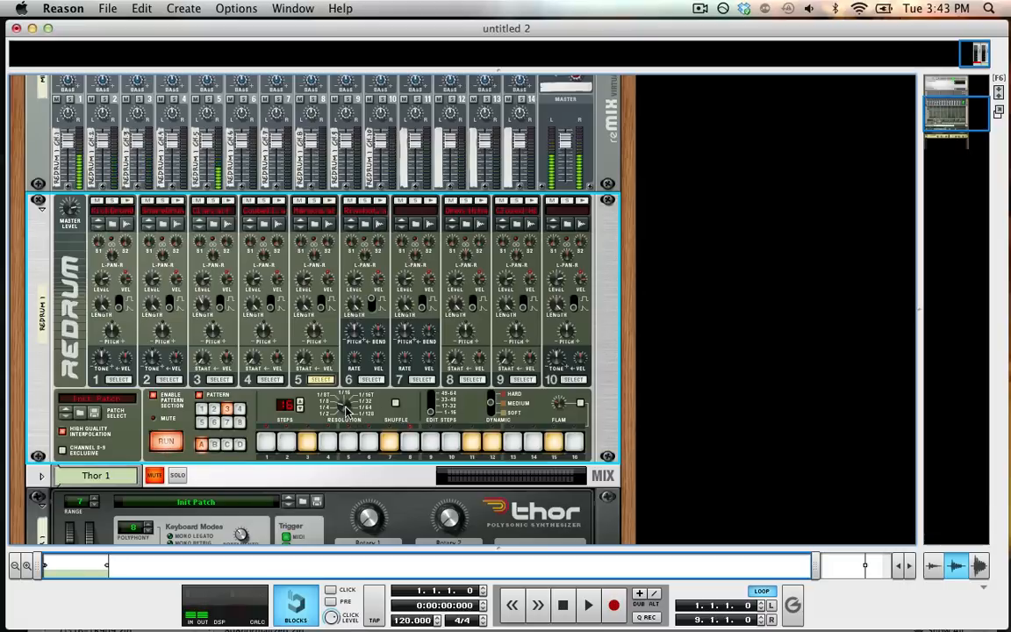
mouse_move(346, 410)
mouse_down()
mouse_move(332, 316)
mouse_move(342, 396)
mouse_up()
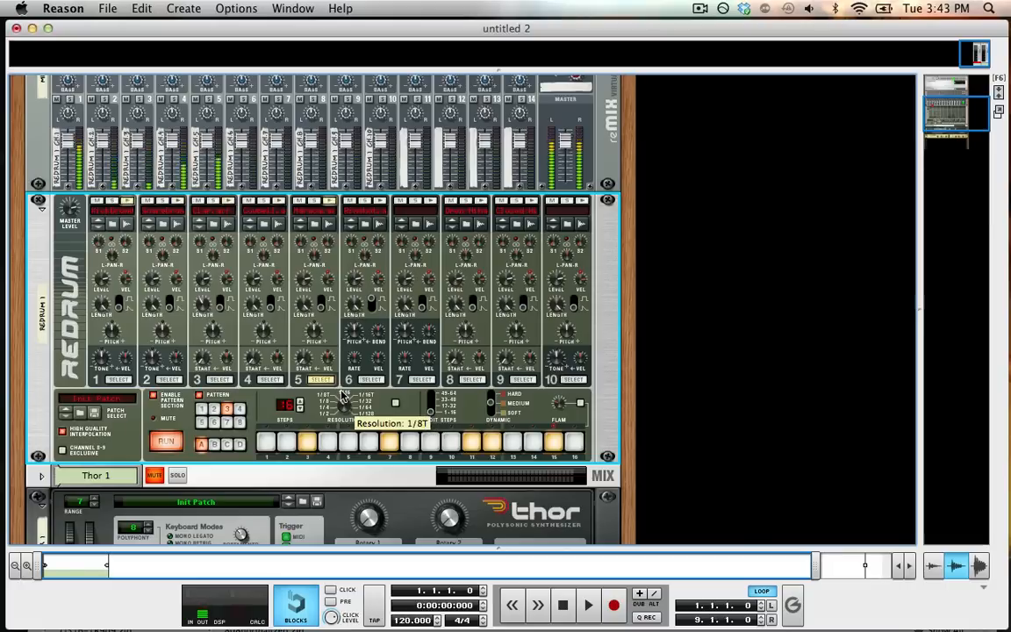
drag(342, 395, 354, 423)
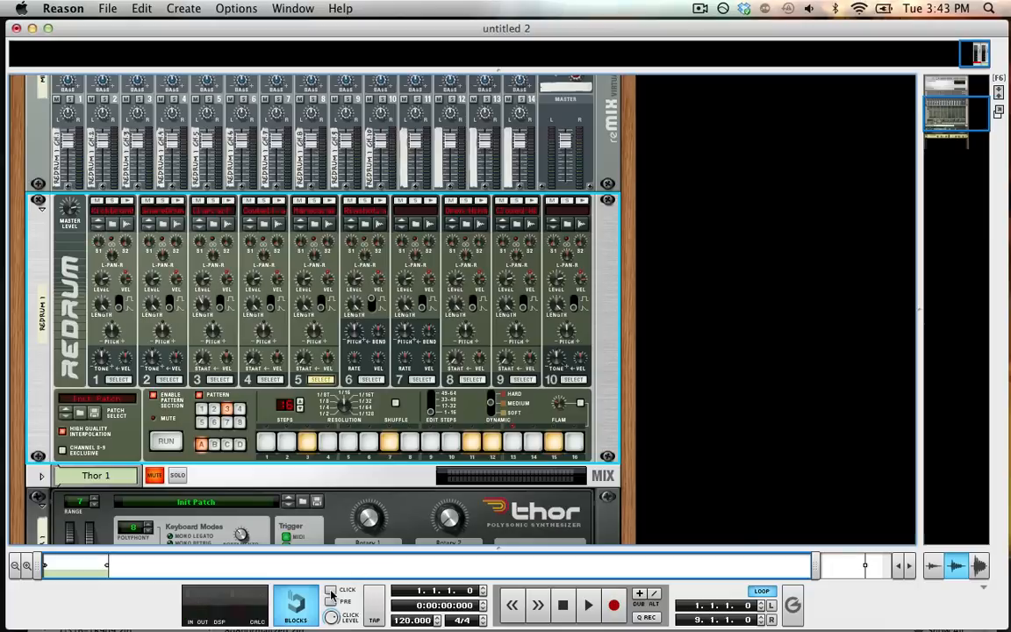
click(169, 443)
key(space)
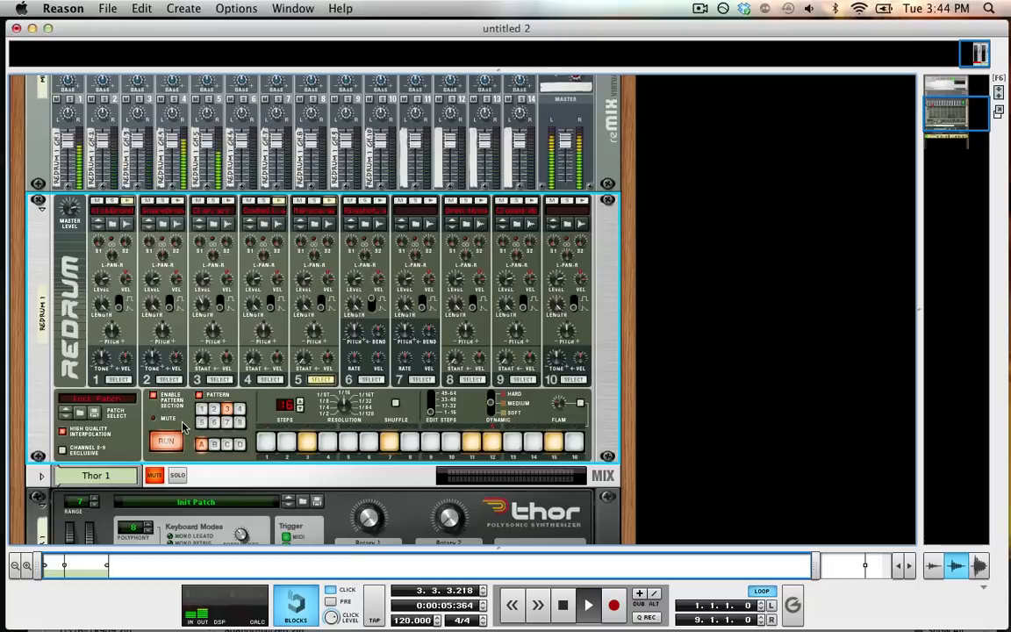
click(566, 607)
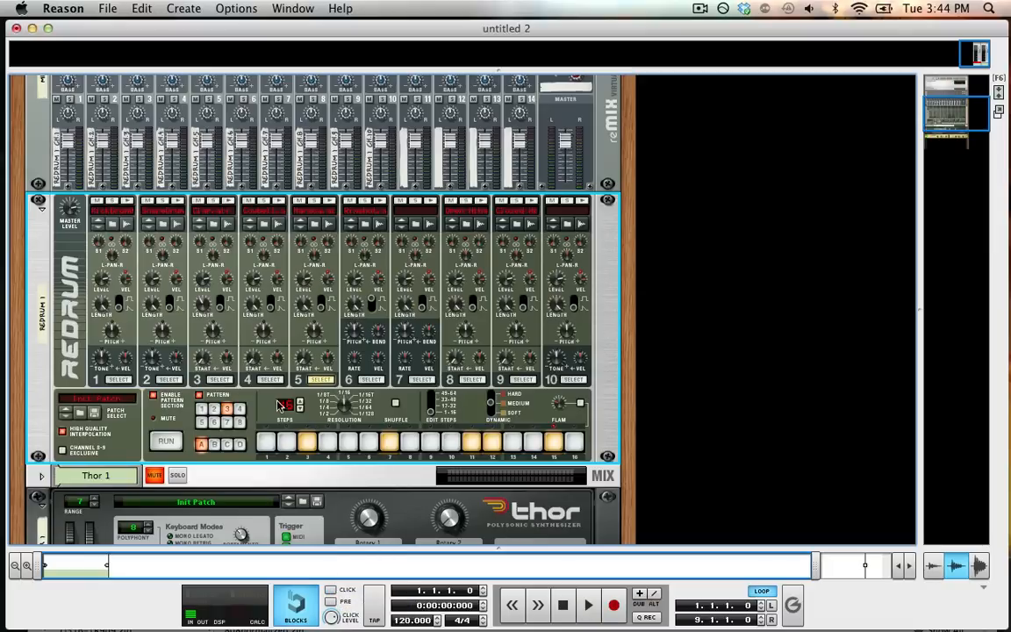
mouse_move(285, 405)
mouse_down()
mouse_move(306, 244)
mouse_move(306, 279)
mouse_up()
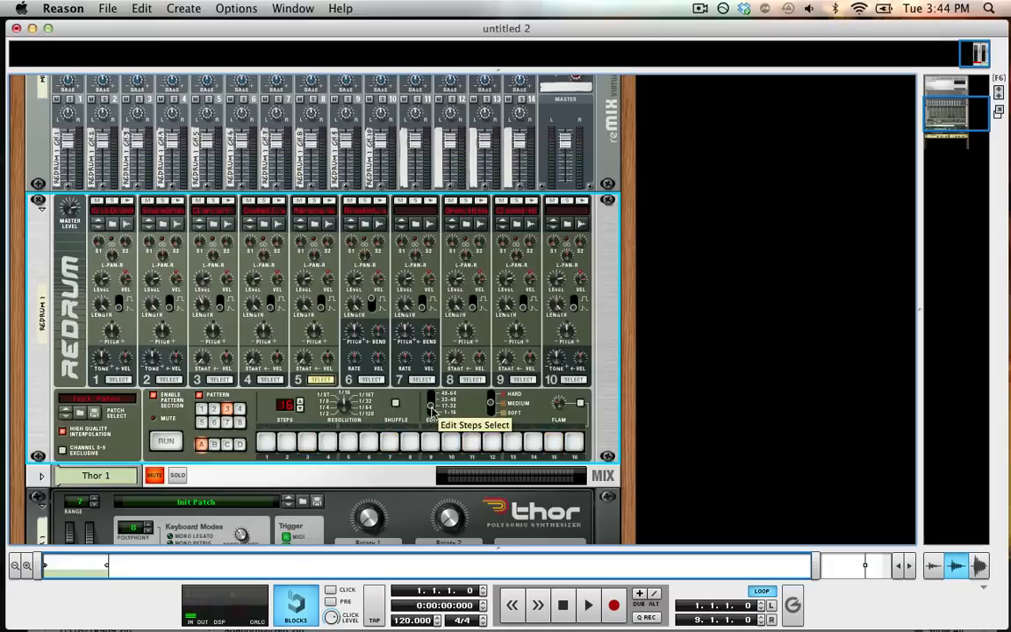
mouse_move(432, 412)
mouse_down()
mouse_move(432, 403)
mouse_move(449, 411)
mouse_up()
click(432, 413)
click(432, 400)
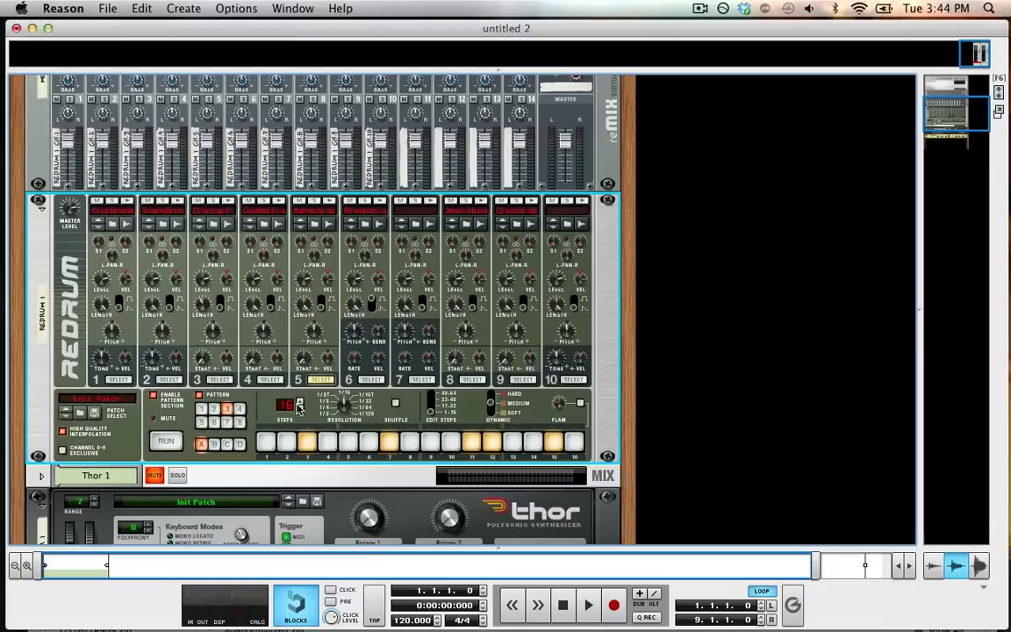
Audition the pattern and browse pattern banks B and D.
click(181, 442)
click(175, 439)
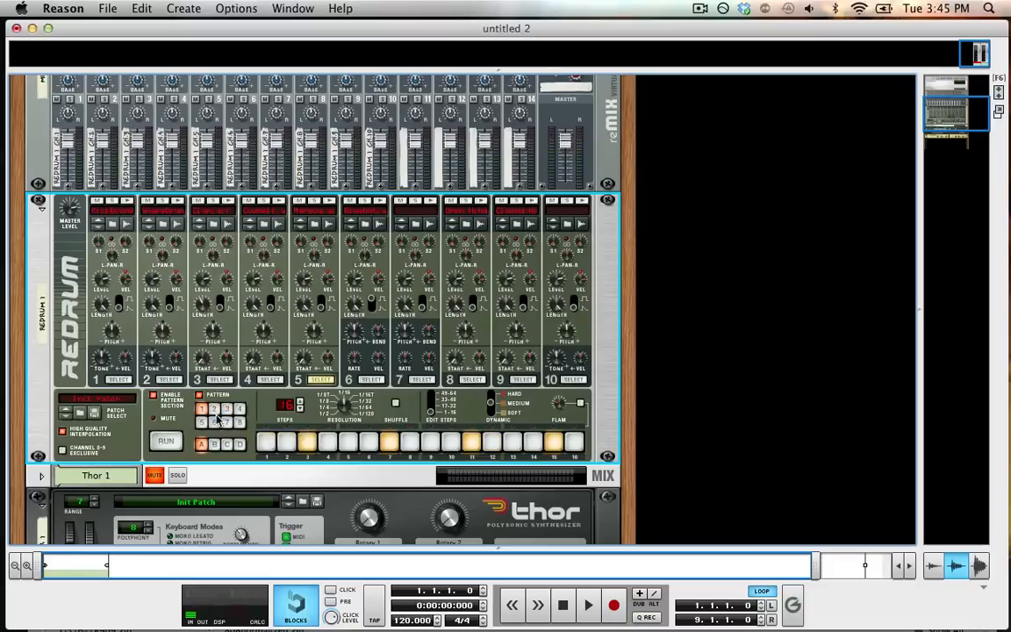
click(175, 441)
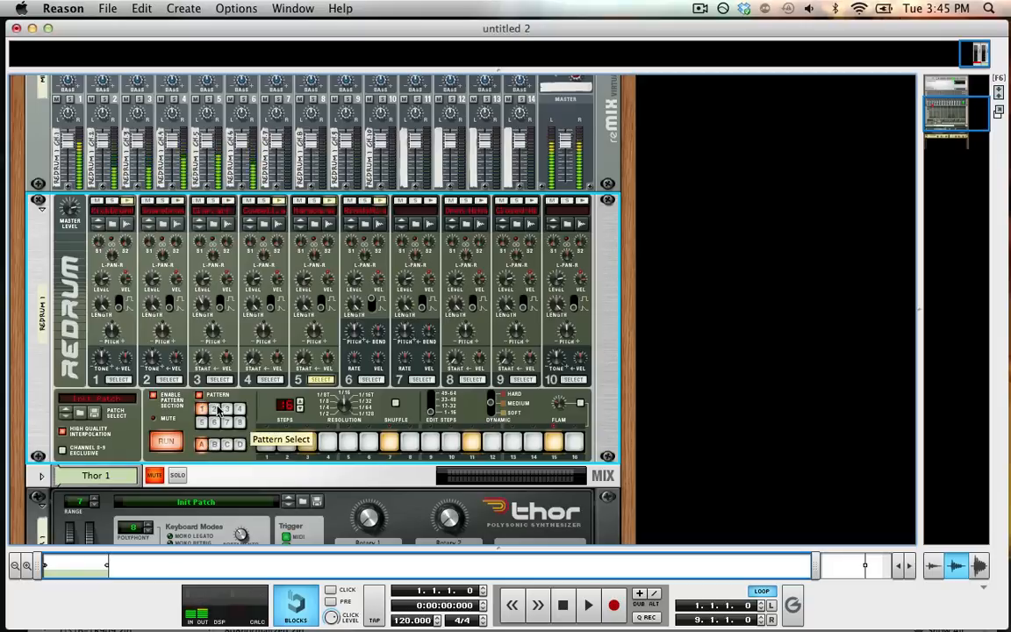
click(214, 444)
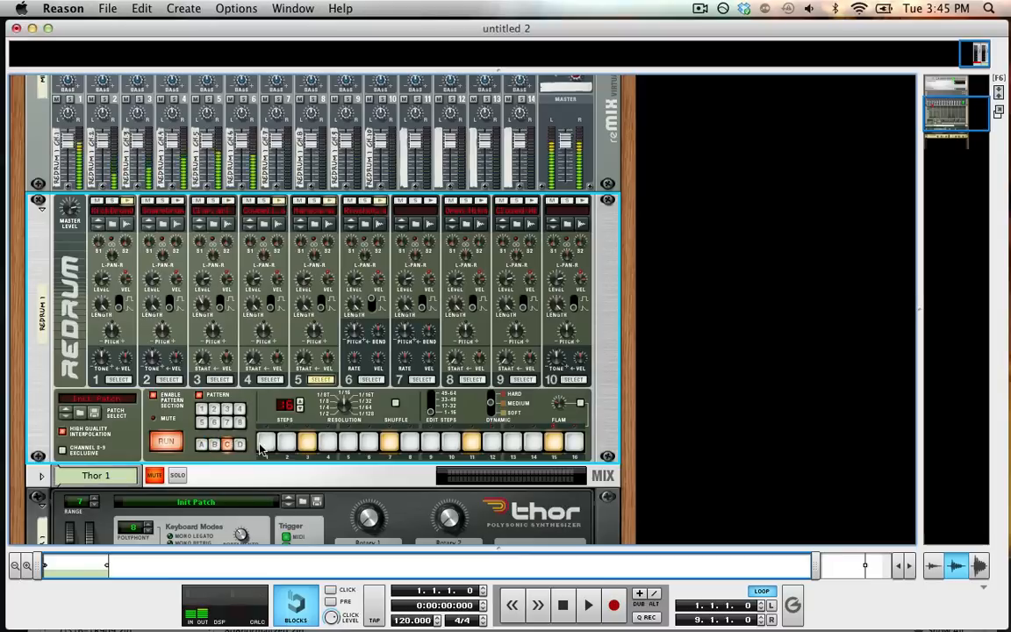
click(240, 445)
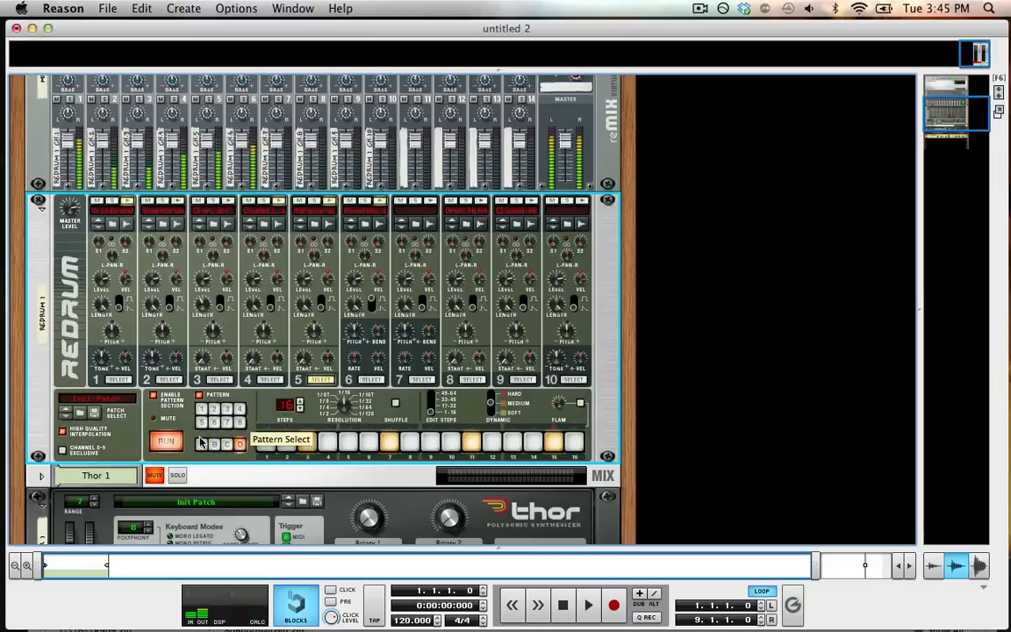
Return Redrum to bank A pattern 1 and stop playback.
click(201, 445)
click(214, 410)
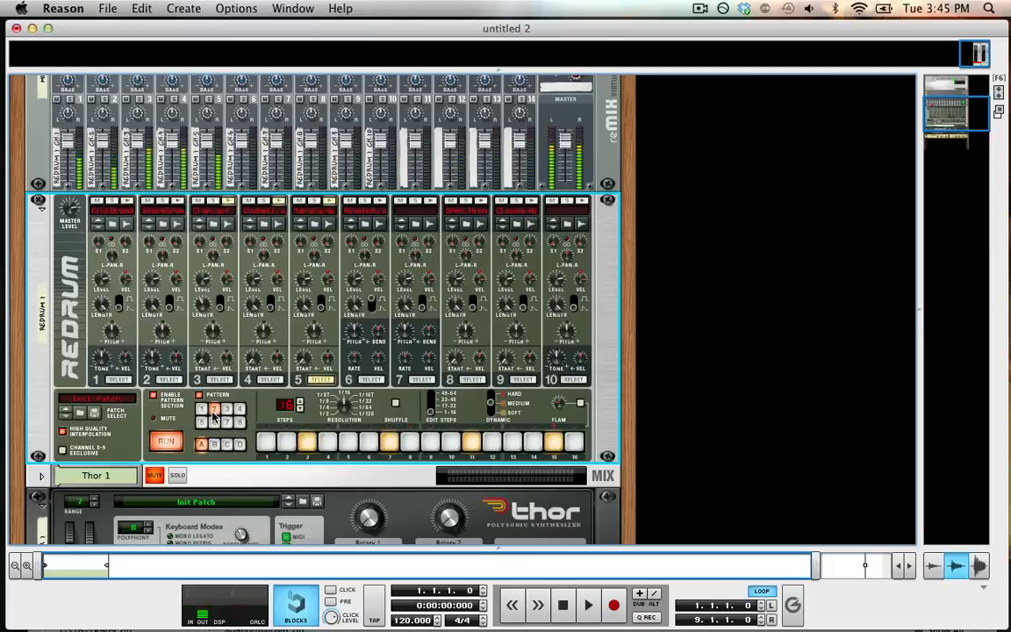
click(201, 409)
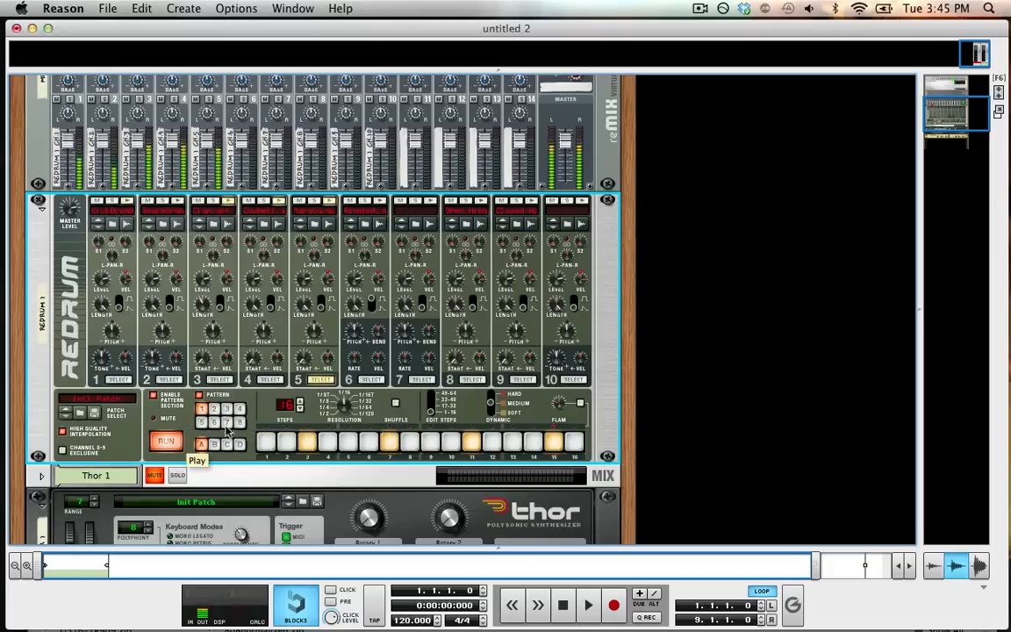
click(167, 441)
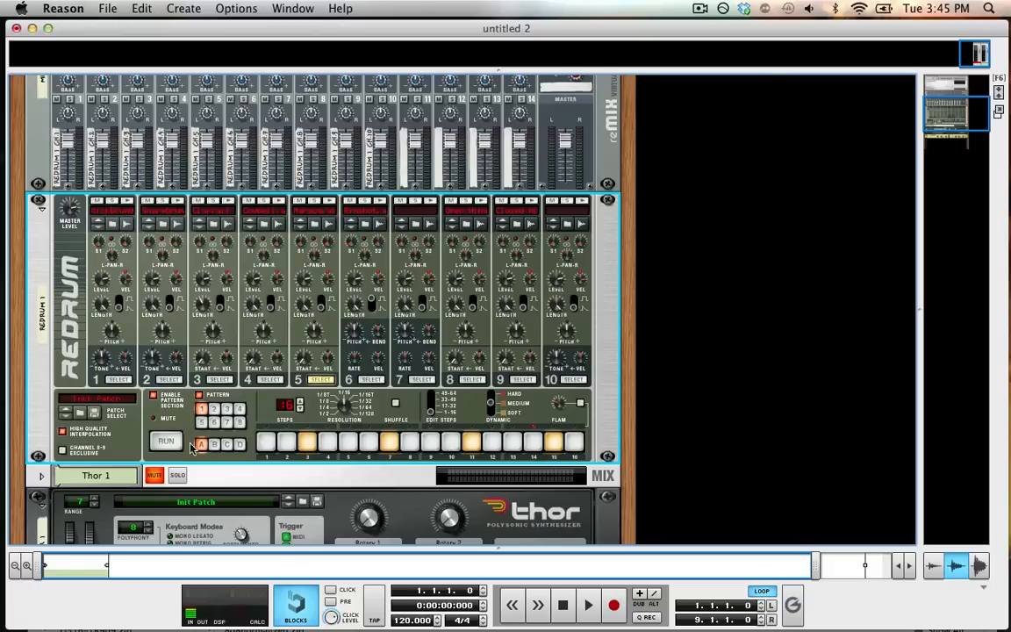
Add a hard-accented hit on step 3, then set the dynamic switch back to medium.
click(163, 441)
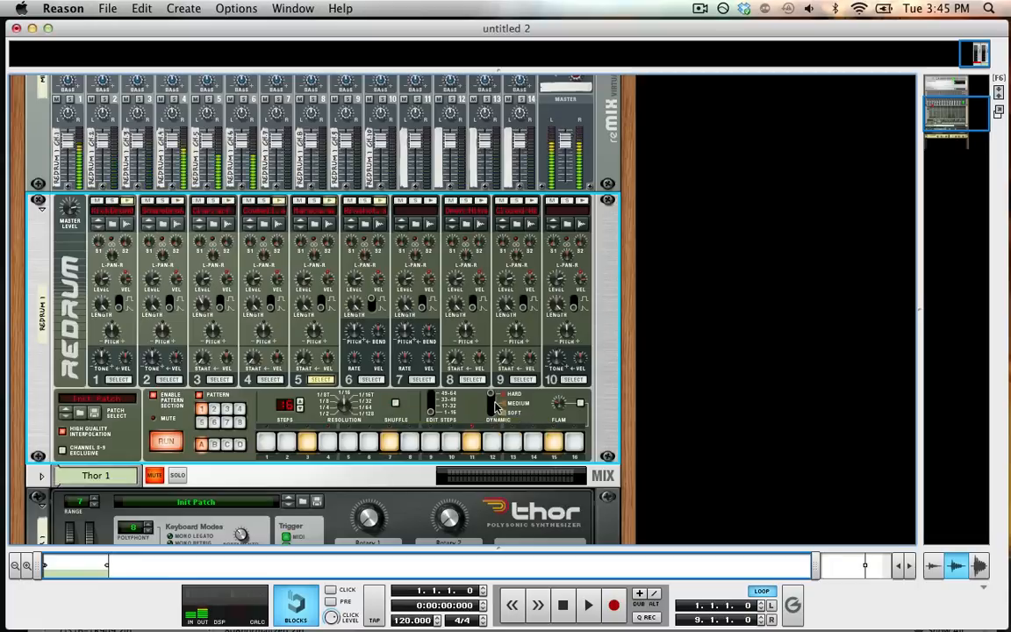
click(491, 394)
click(308, 446)
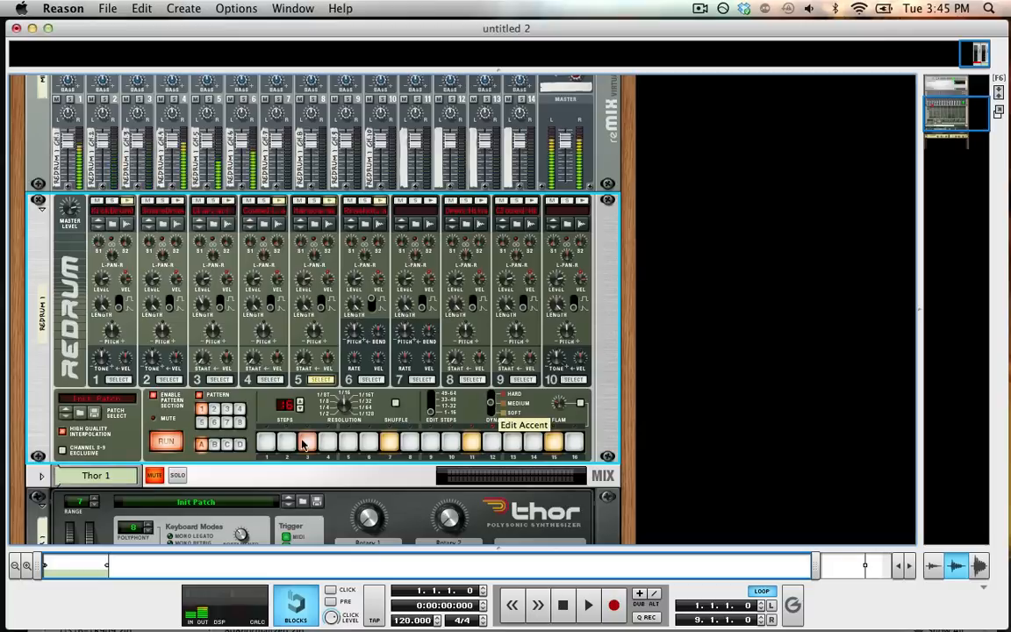
click(490, 401)
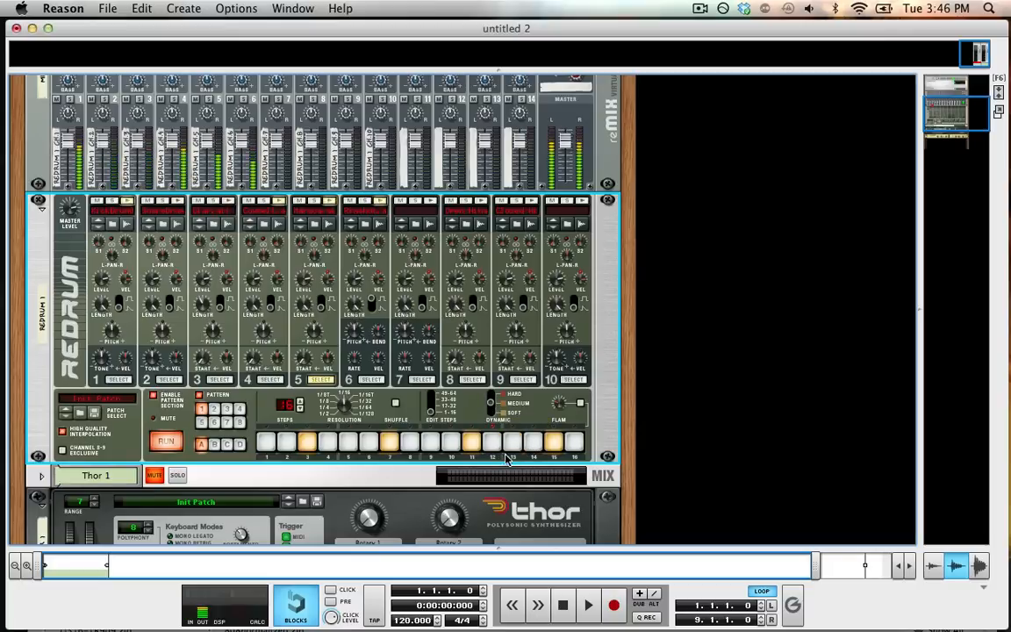
Disable Redrum's pattern section and confirm it no longer plays when run.
click(167, 441)
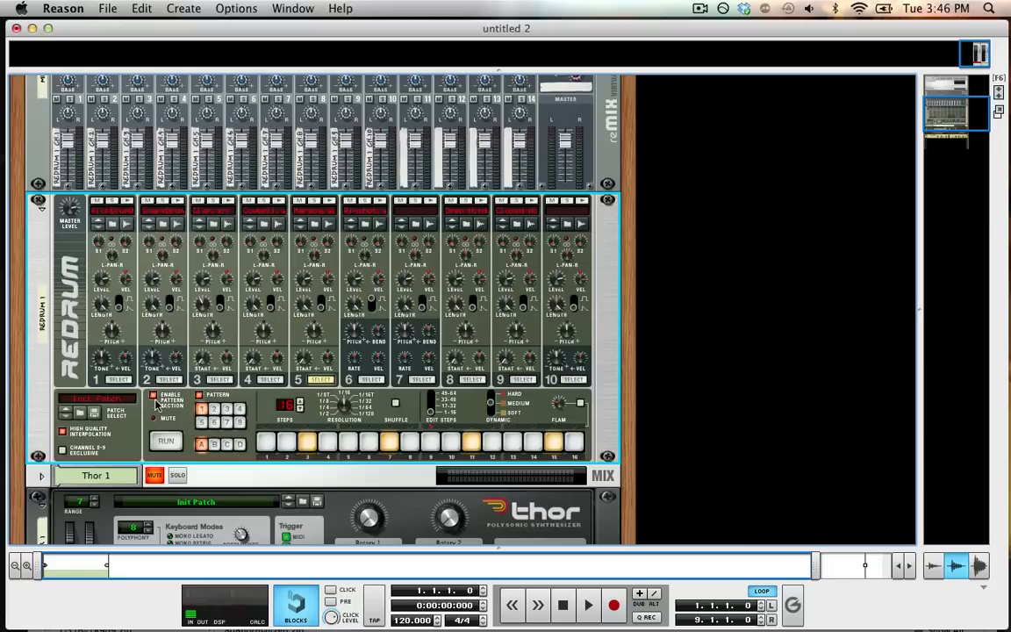
click(154, 397)
click(199, 396)
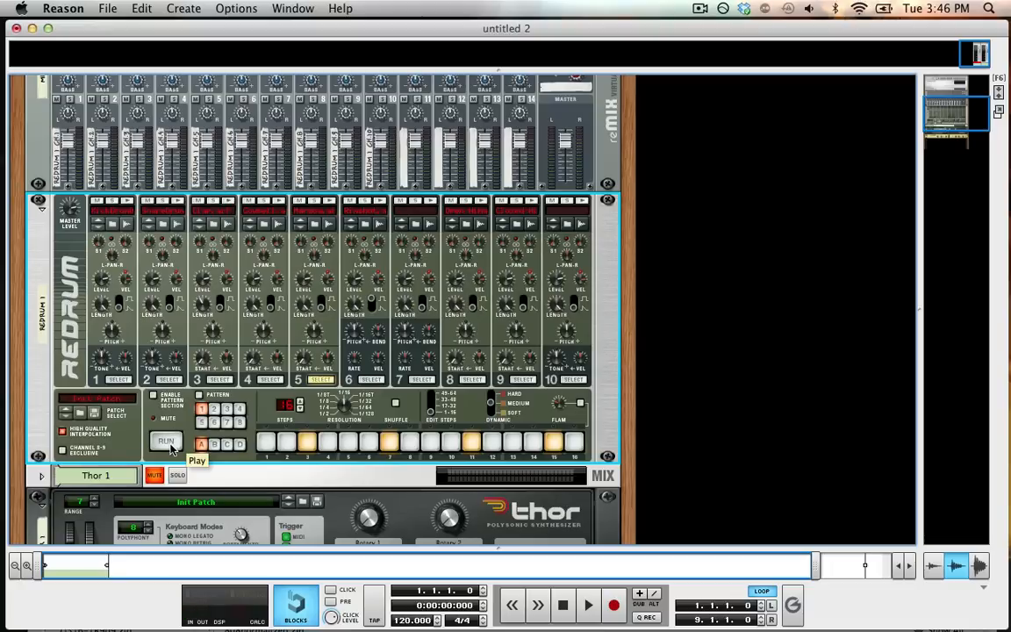
click(172, 446)
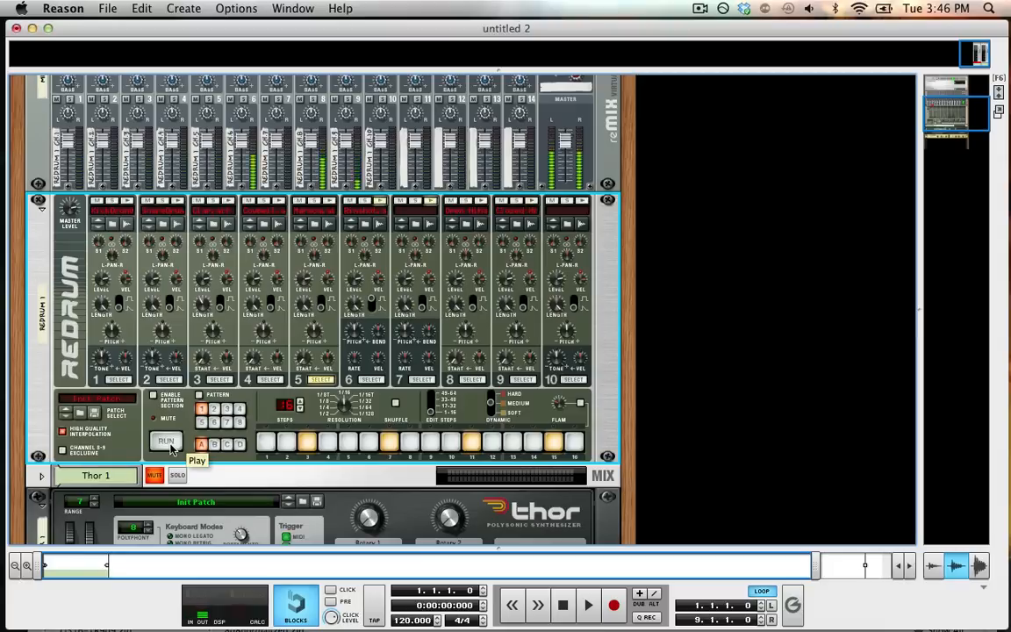
click(172, 446)
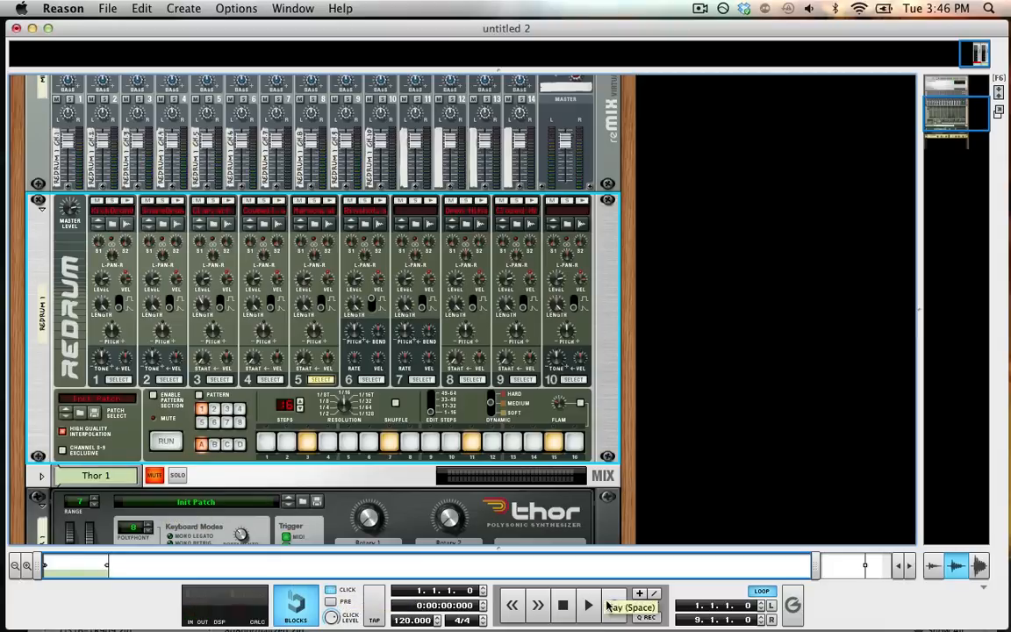
Start recording hits into the sequencer track.
click(617, 607)
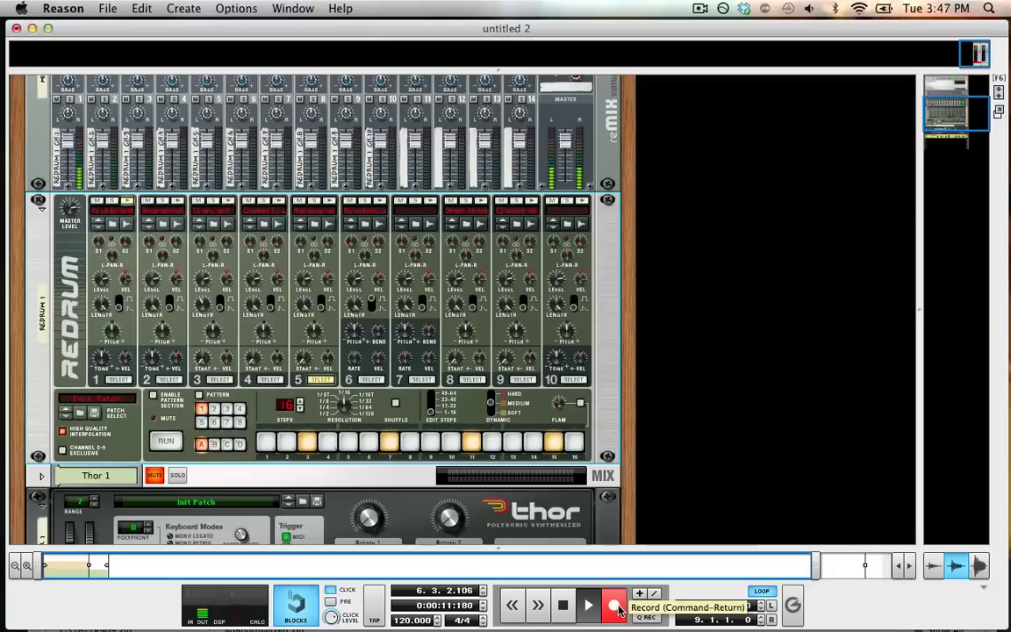
Stop recording and play back the recorded Redrum clip in the sequencer.
key(space)
key(F7)
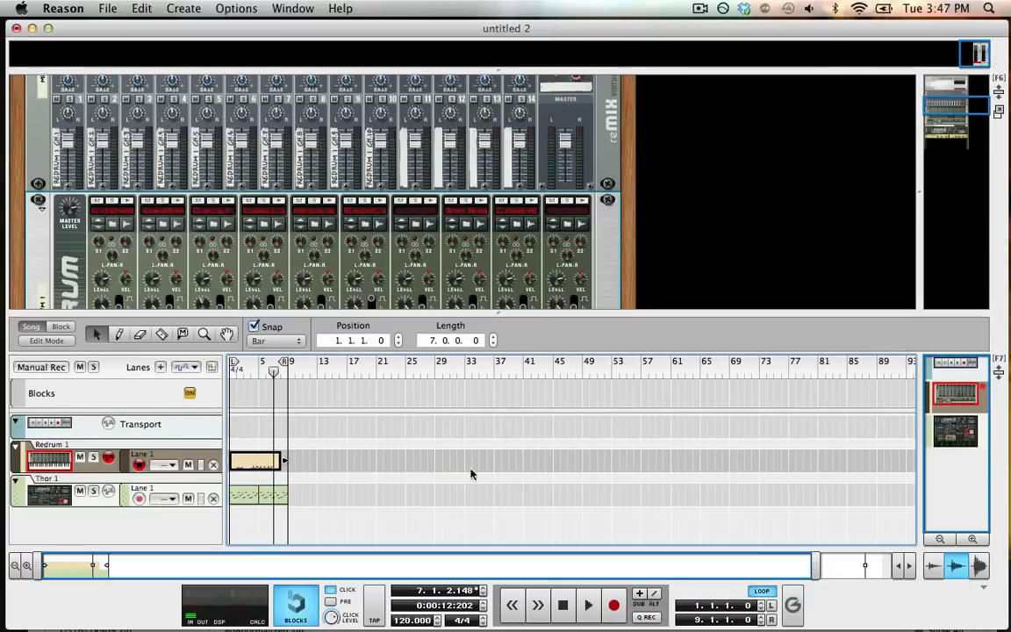
key(space)
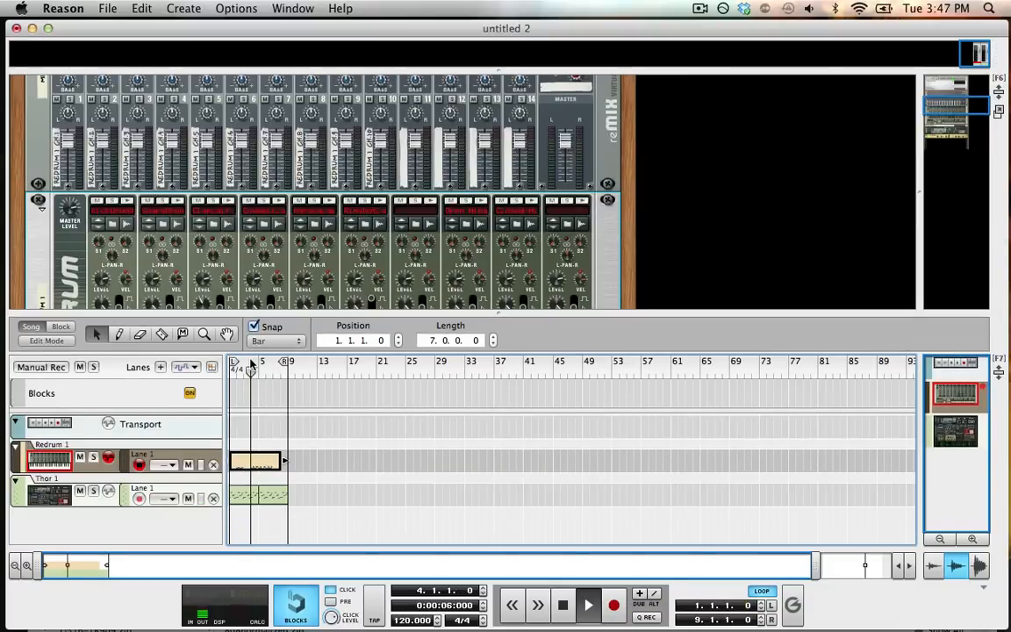
key(F7)
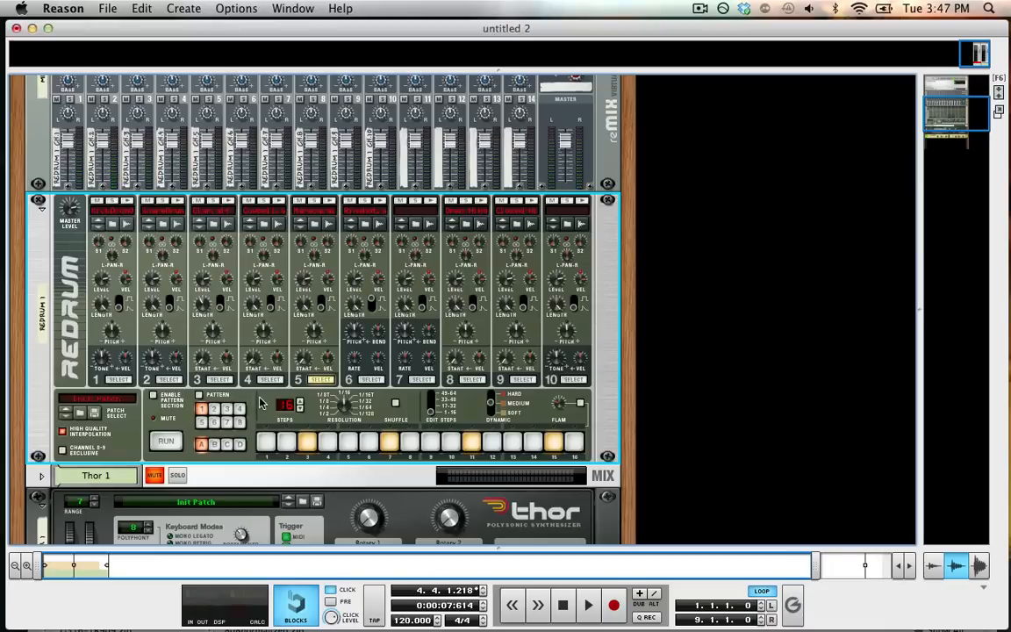